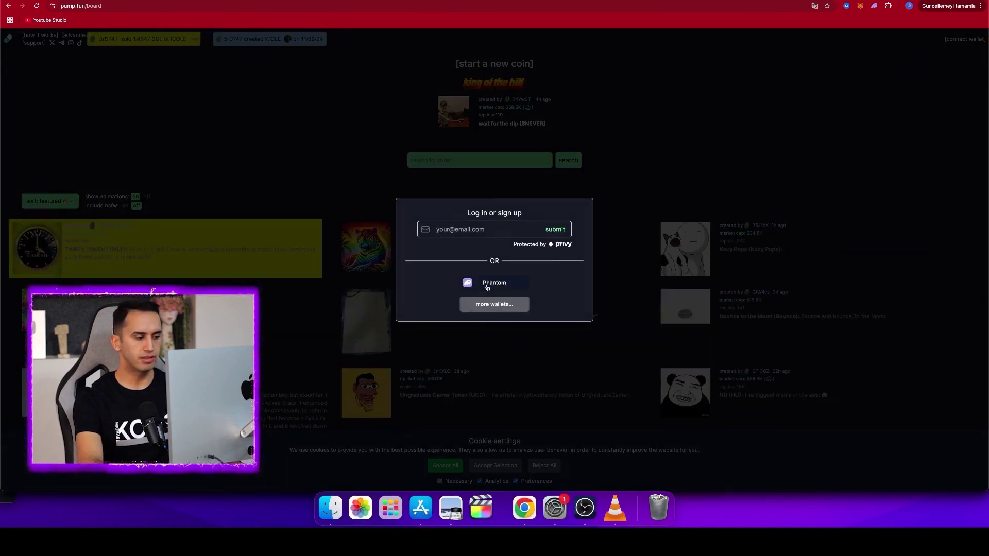
# Sign in with the Phantom wallet, approving both the site connection and the signature message
pyautogui.click(487, 287)
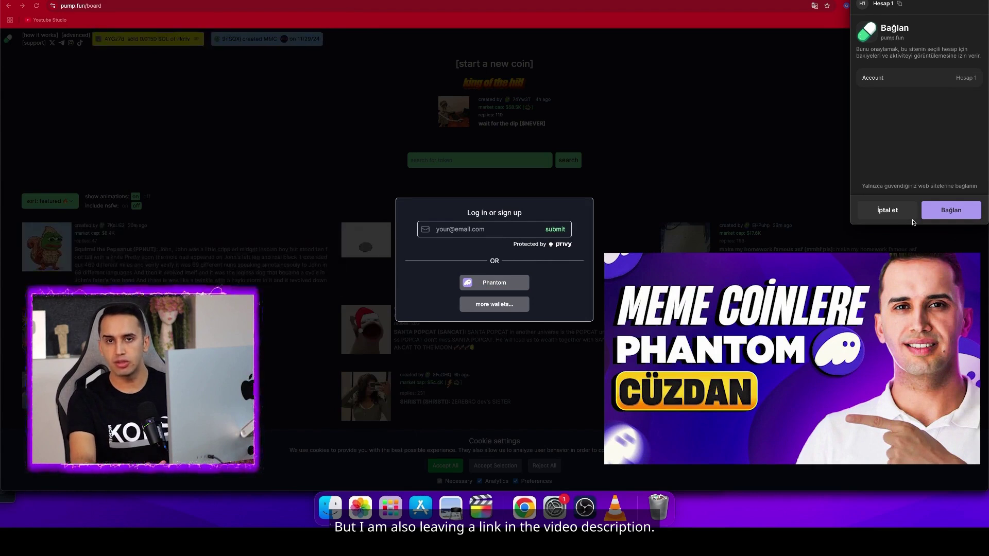
pyautogui.click(941, 216)
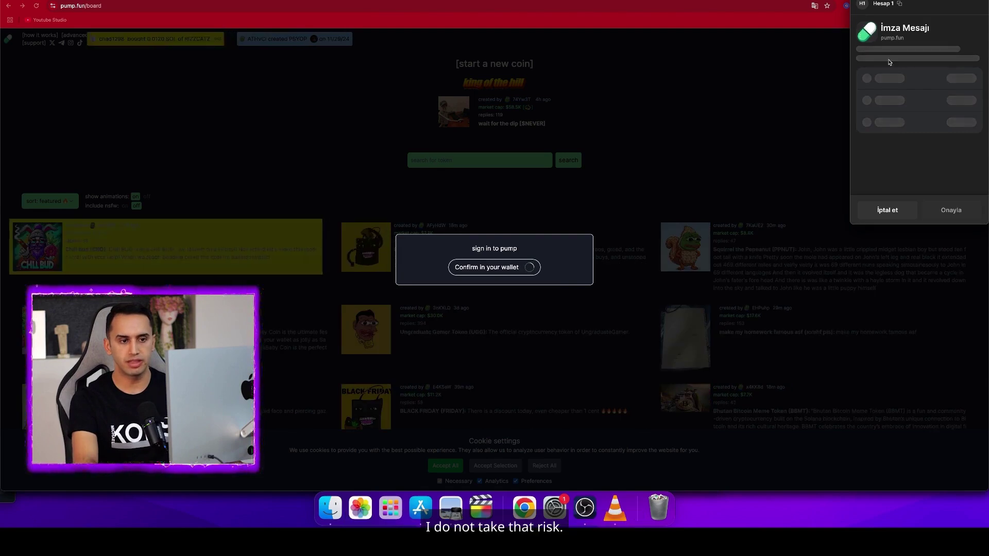
pyautogui.click(951, 211)
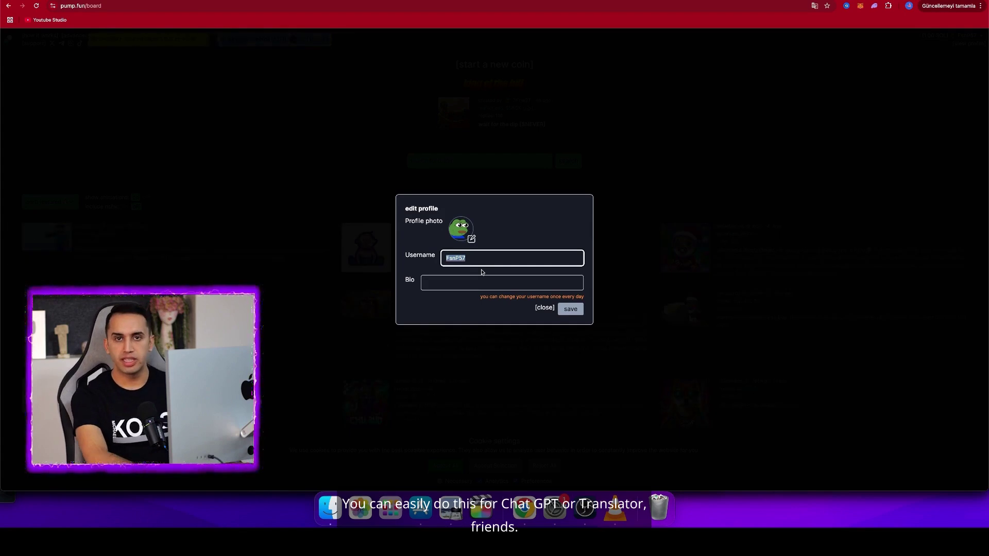
# Enter the username kriptogonullusu and the bio "deneme", replace the profile photo with the suited-figure picture, and try to save the profile
pyautogui.press('BackSpace')
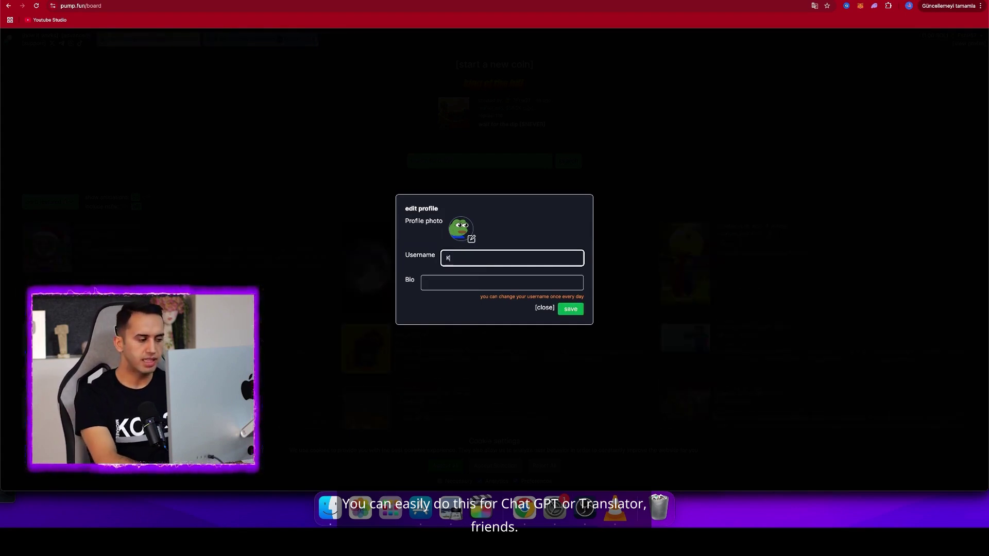
pyautogui.write('kriptogonullusu')
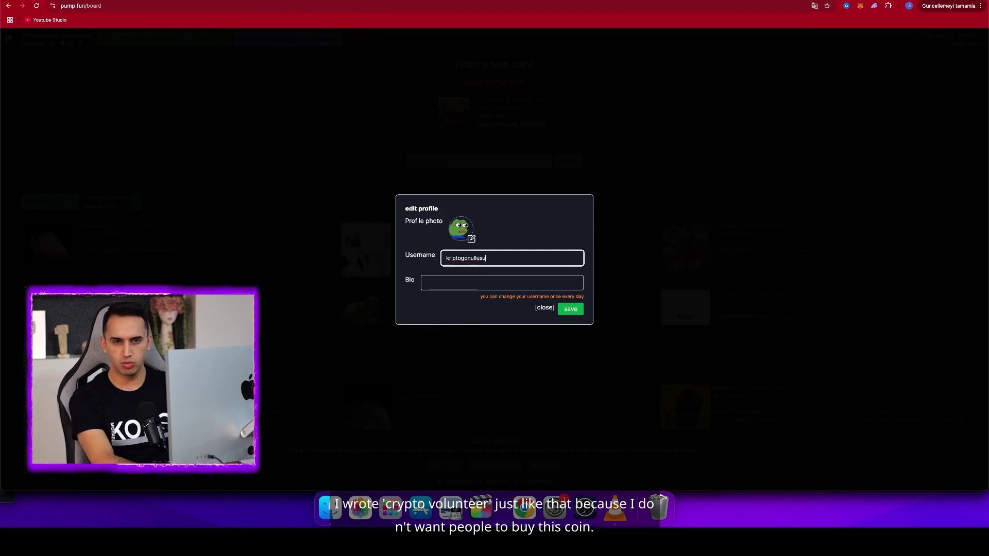
pyautogui.press('Tab')
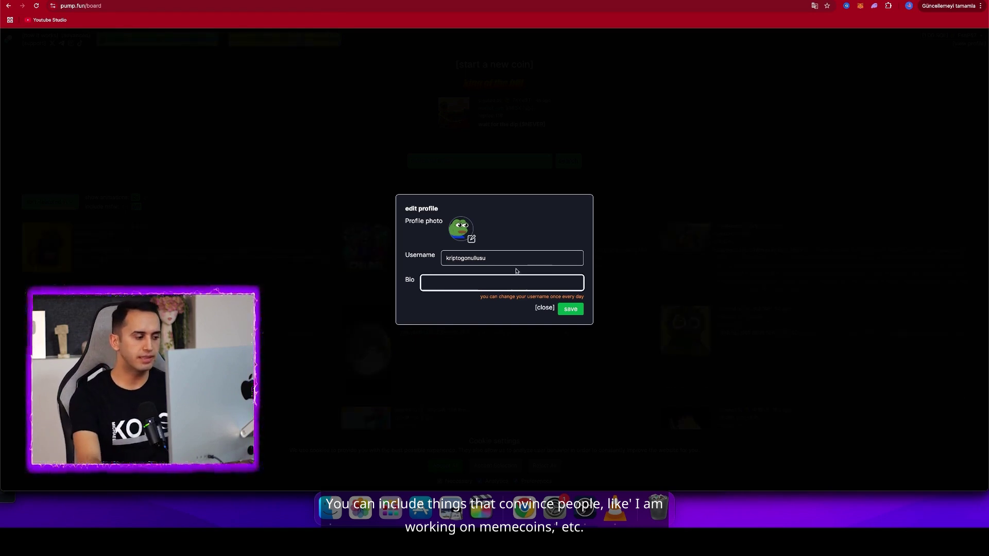
pyautogui.write('deneme')
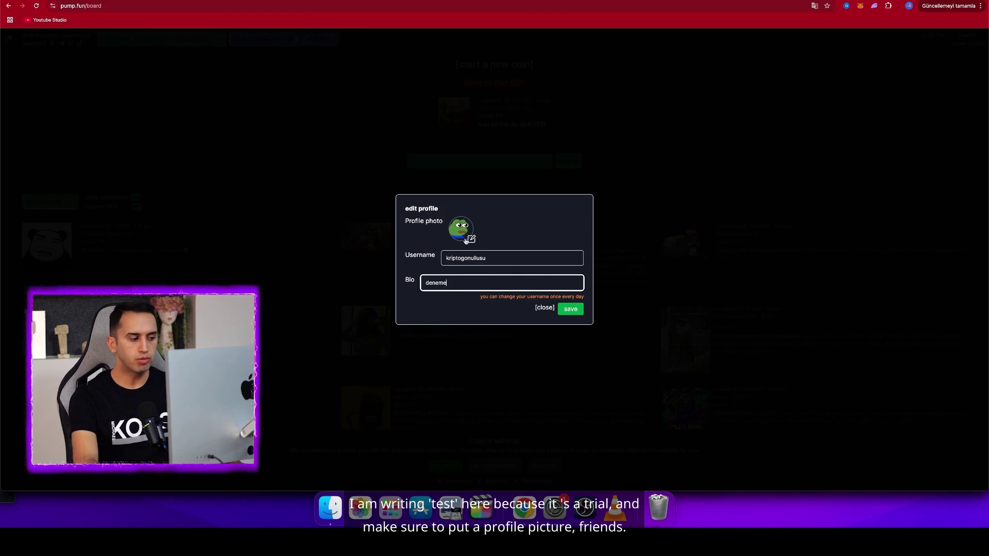
pyautogui.click(469, 238)
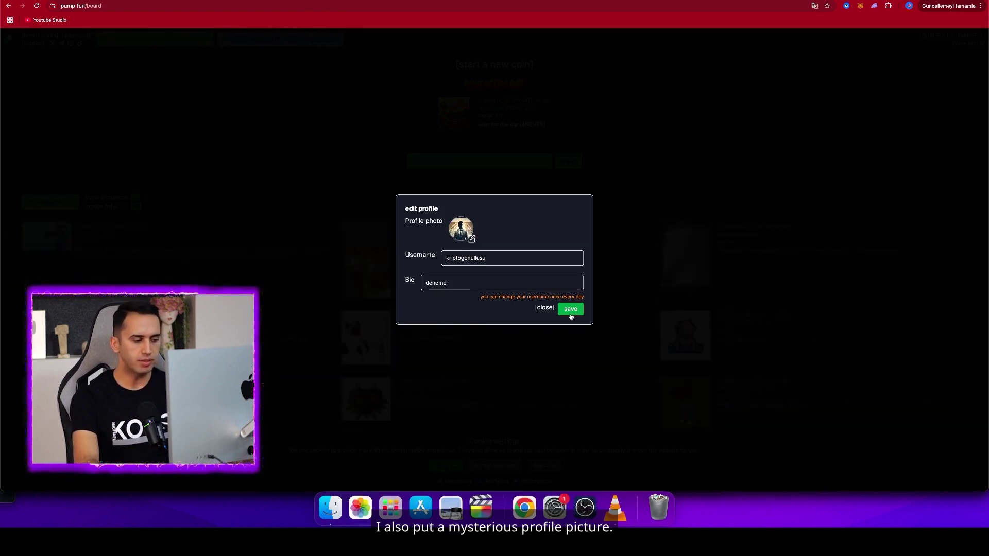
pyautogui.click(570, 312)
# Shorten the profile username to kriptocu and save the profile
pyautogui.click(512, 258)
pyautogui.press('BackSpace')
pyautogui.press('BackSpace')
pyautogui.press('BackSpace')
pyautogui.press('BackSpace')
pyautogui.press('BackSpace')
pyautogui.press('BackSpace')
pyautogui.press('BackSpace')
pyautogui.press('BackSpace')
pyautogui.press('BackSpace')
pyautogui.write('cu')
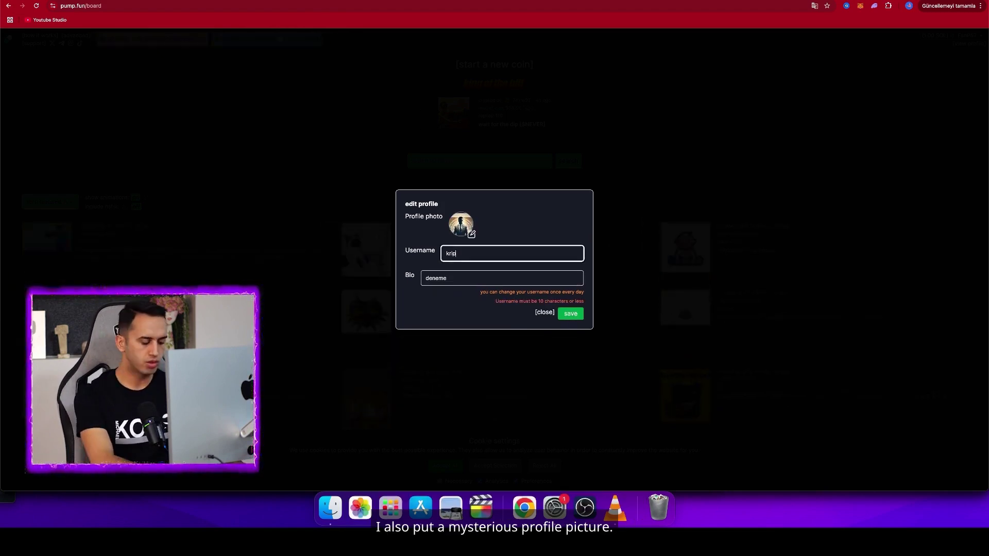
pyautogui.click(571, 315)
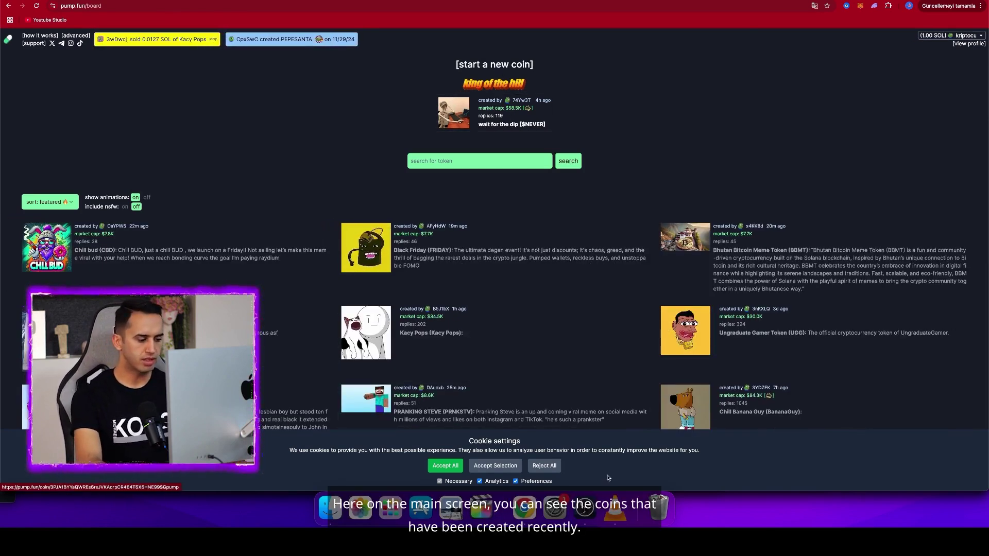
# Start a new coin and enter dogeinu as its name
pyautogui.click(503, 66)
pyautogui.click(478, 106)
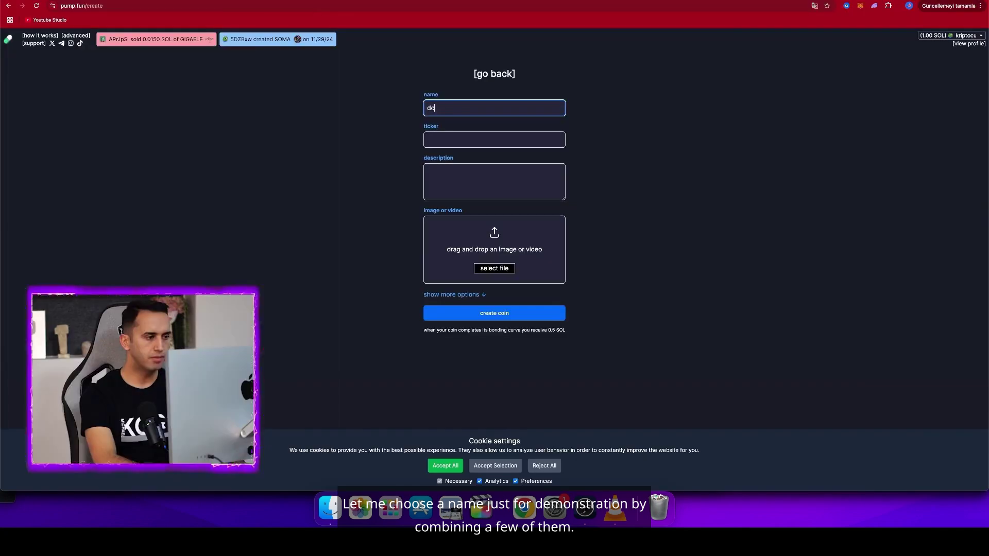
pyautogui.write('inu')
# Enter dinu as the coin's ticker, change it to dogi, and go to the description
pyautogui.click(494, 139)
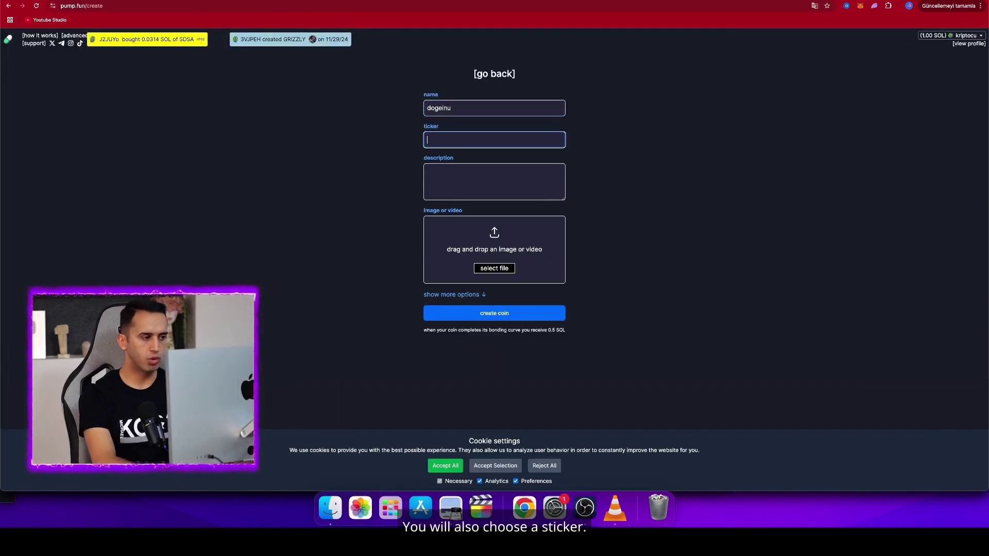
pyautogui.write('dinu')
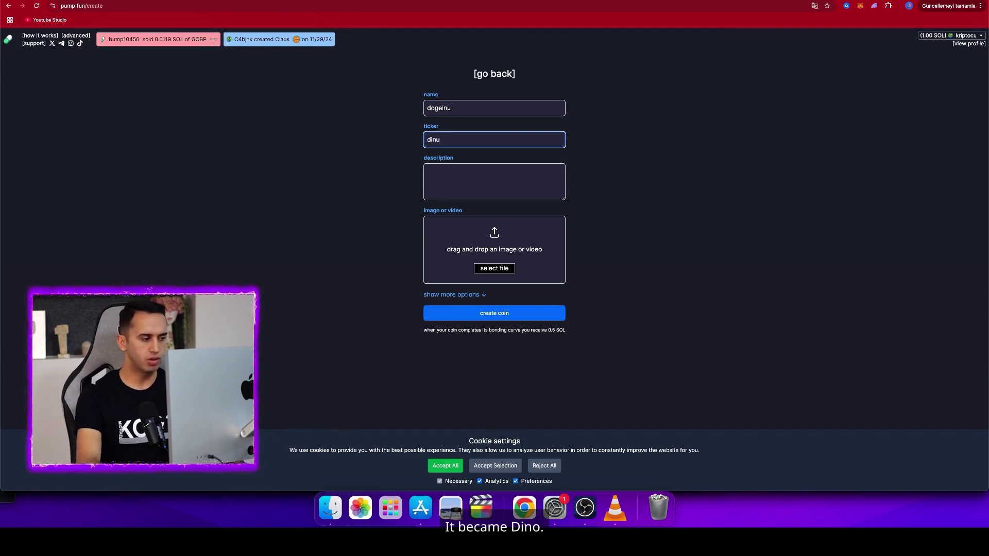
pyautogui.press('BackSpace')
pyautogui.press('BackSpace')
pyautogui.press('BackSpace')
pyautogui.write('ogi')
pyautogui.click(467, 178)
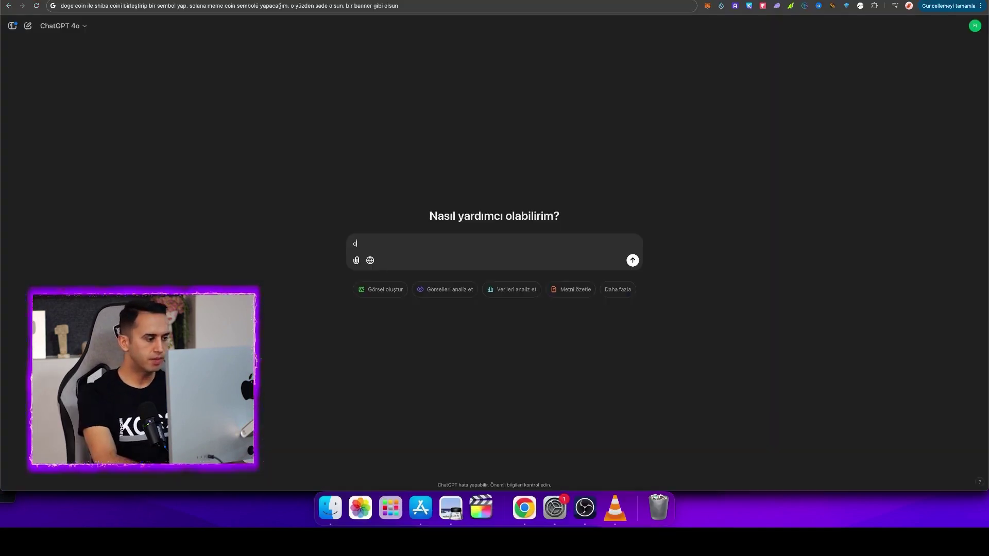
# Switch to ChatGPT and ask in Turkish for a banner combining the doge and shiba coins, for use as the coin image
pyautogui.write('doge ile shiba coini birleştirip bana bir banner')
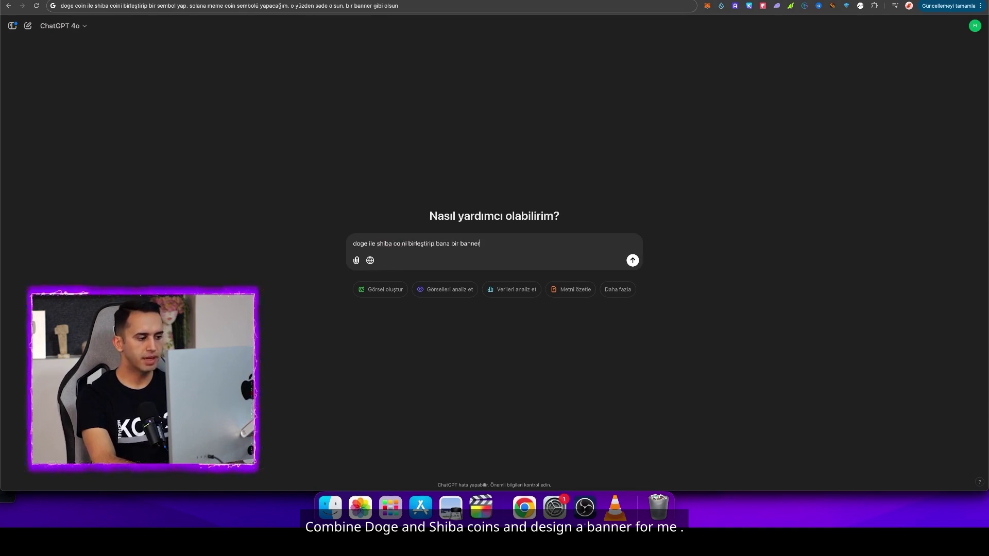
pyautogui.write('bunu coin resmi olarak kull')
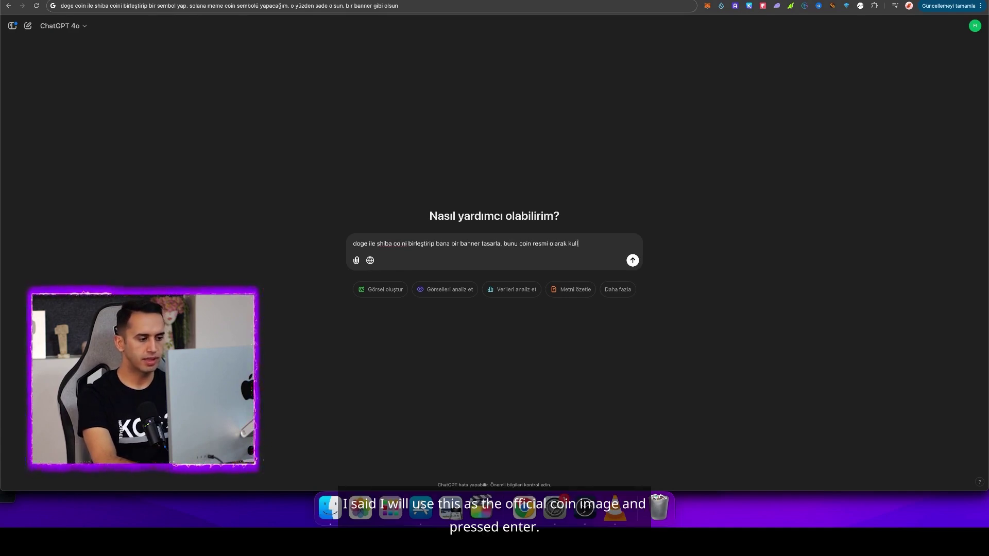
pyautogui.press('Return')
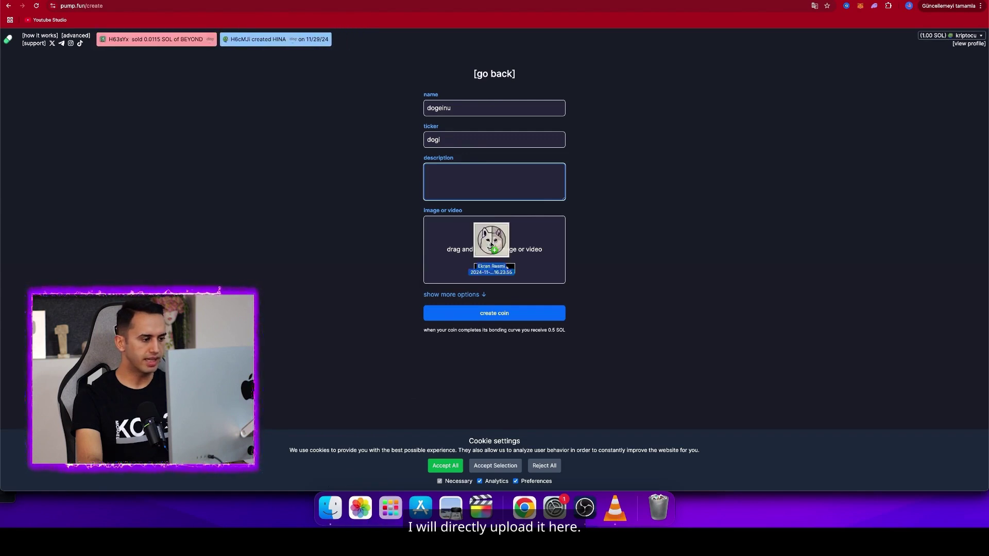
# Add the combined doge and shiba picture as the coin's image on pump.fun and change the coin name to dontbuythiscoin
pyautogui.moveTo(491, 245); pyautogui.dragTo(490, 247)
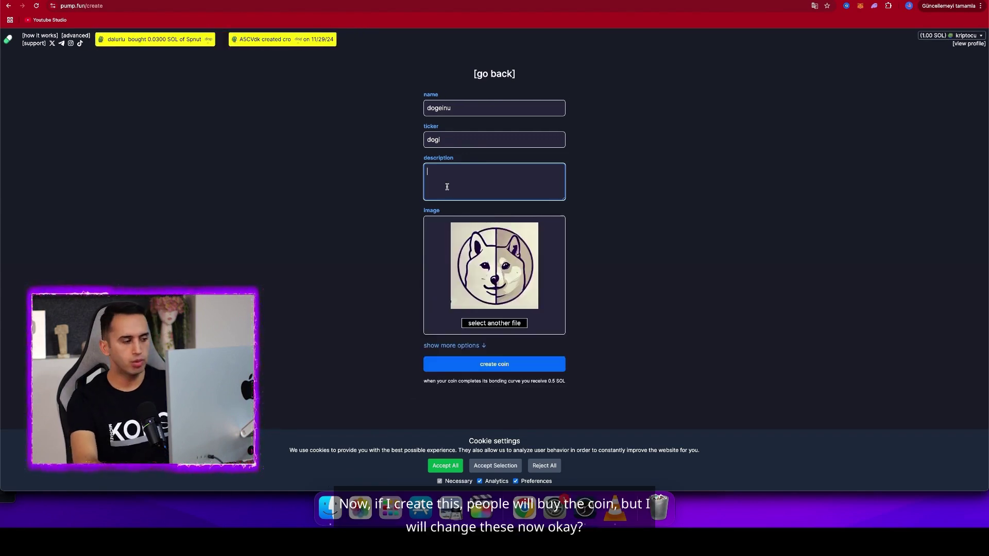
pyautogui.doubleClick(460, 108)
pyautogui.write('dontbuythisco')
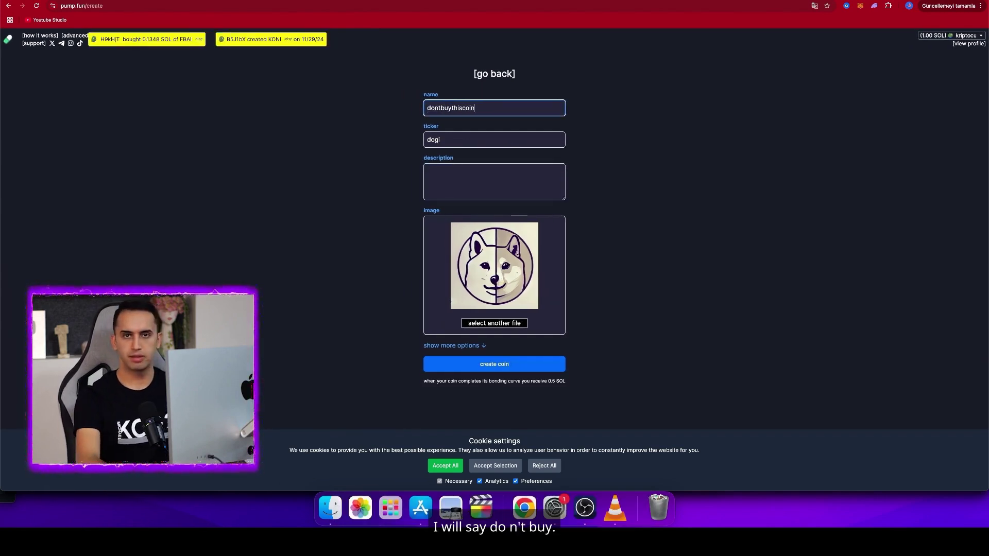
# Set the ticker to dont and the description to "This is a YouTube tutorial video. Please do not buy this coin."
pyautogui.doubleClick(451, 139)
pyautogui.write('dont')
pyautogui.press('Tab')
pyautogui.write('This is a YouTube tutorial video. Please do not buy this coin.')
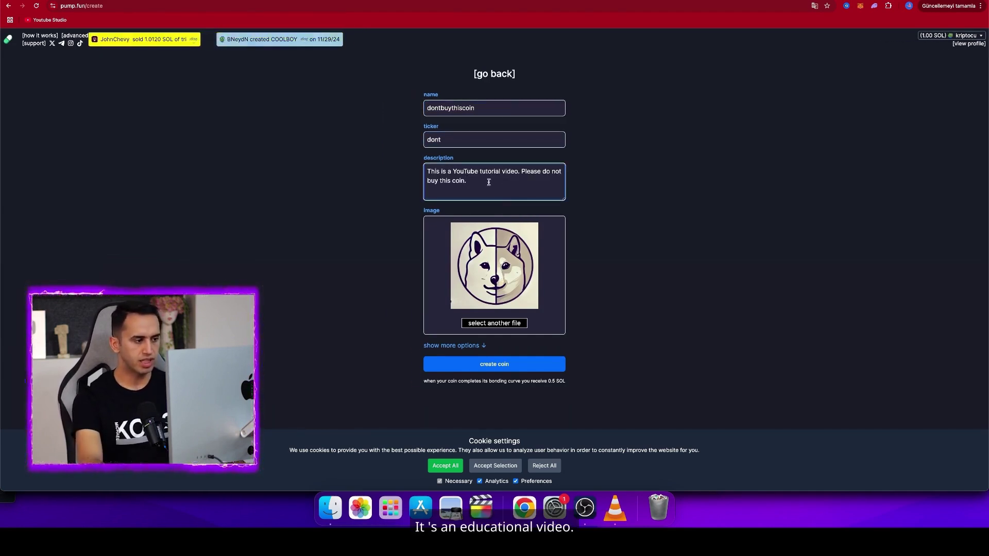
# Show the coin's optional link fields, accept all cookies, and go to the Twitter link field
pyautogui.click(461, 346)
pyautogui.scroll(-1, 477, 392)
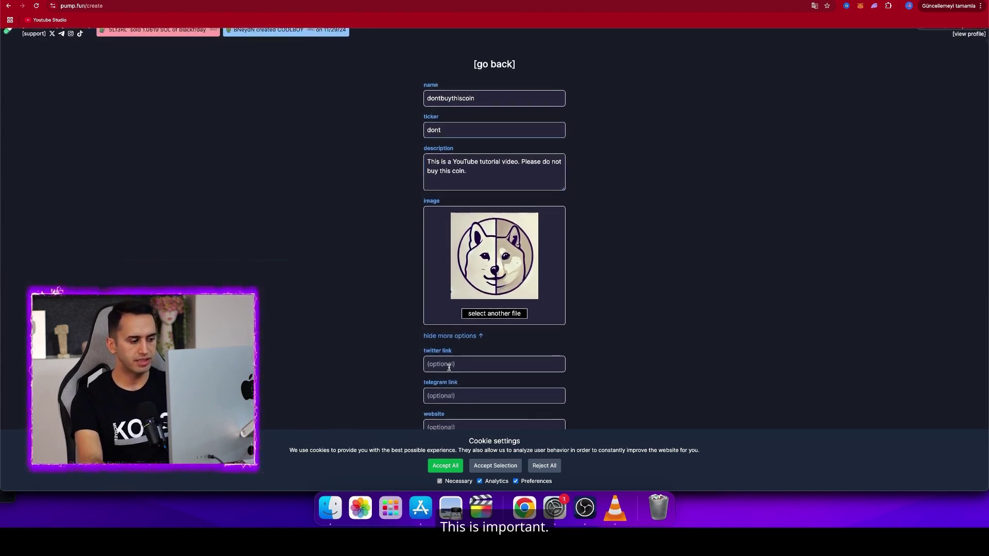
pyautogui.click(455, 466)
pyautogui.click(455, 364)
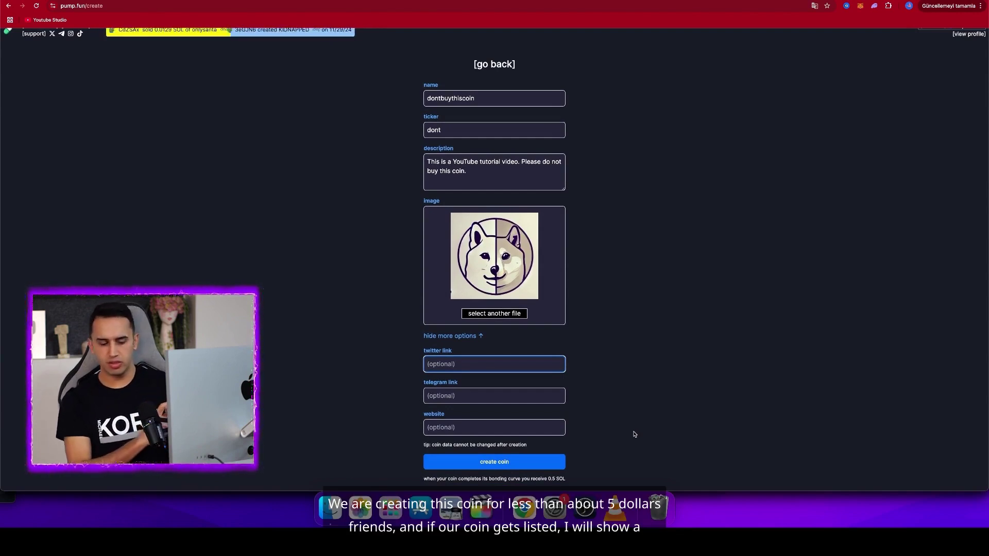
# Create the coin with an initial purchase of 0,5 SOL and approve the transaction in the wallet
pyautogui.click(516, 463)
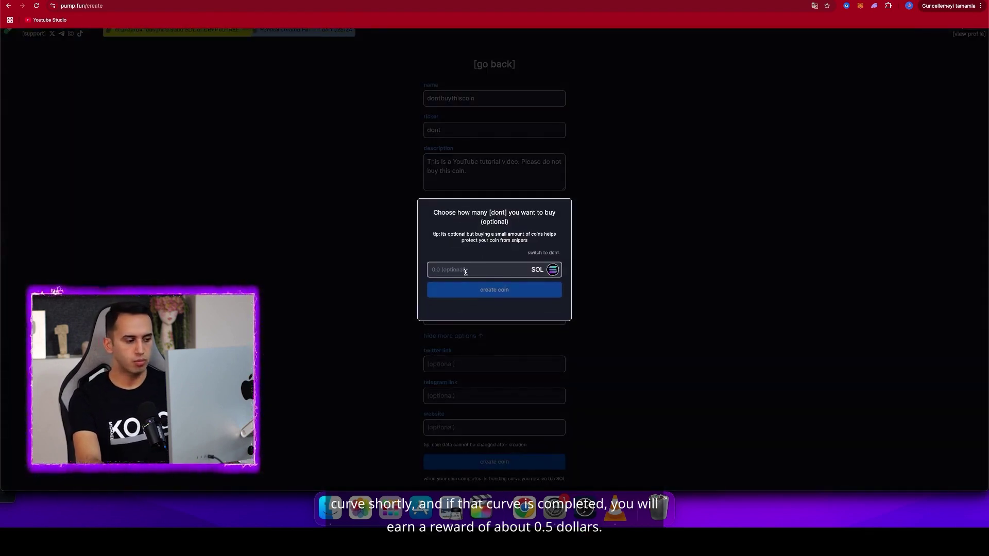
pyautogui.click(466, 270)
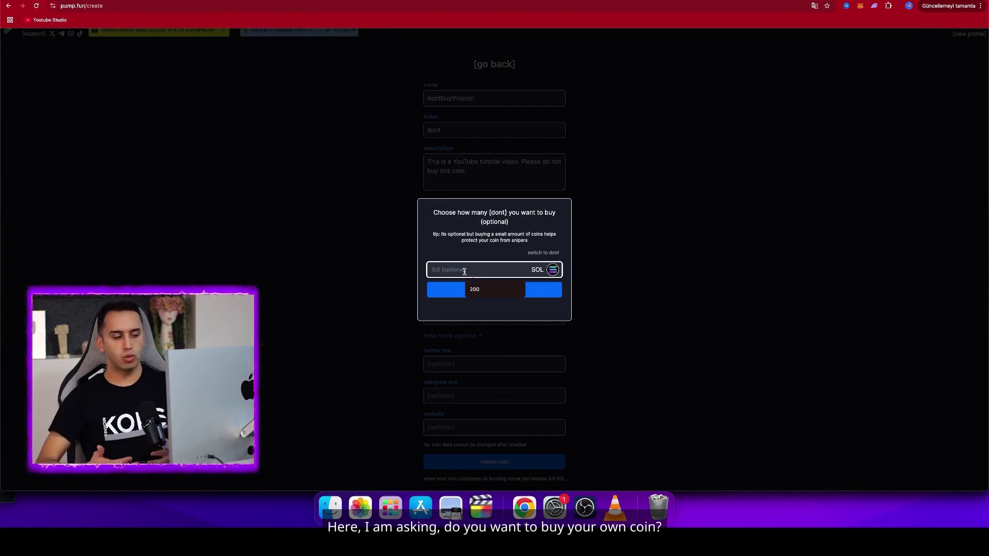
pyautogui.write('0,05')
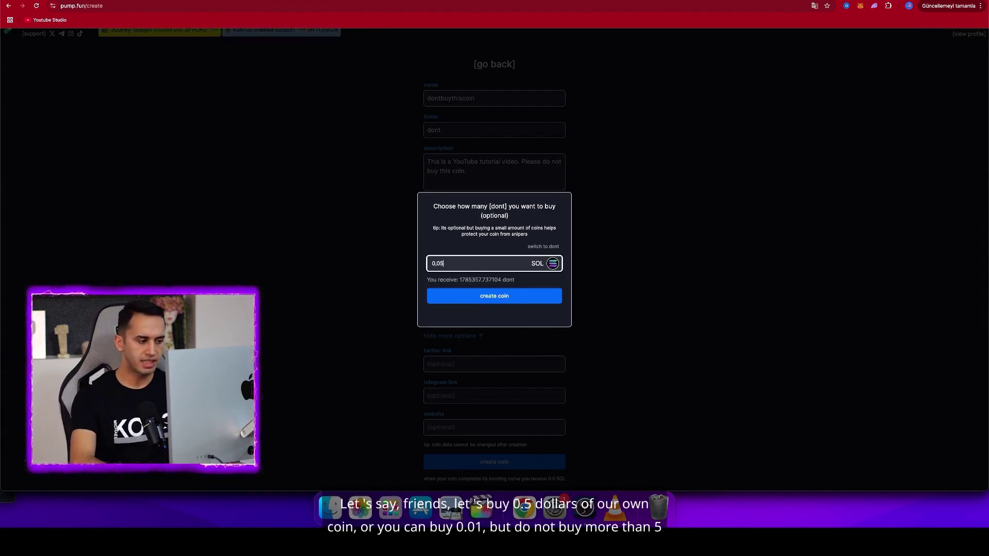
pyautogui.press('BackSpace')
pyautogui.press('BackSpace')
pyautogui.write('5')
pyautogui.click(496, 294)
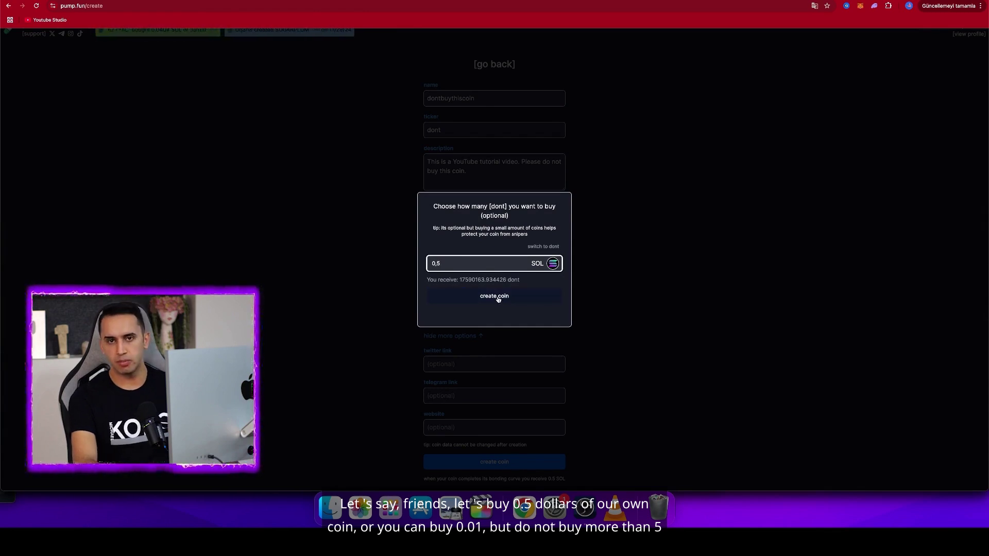
pyautogui.click(497, 297)
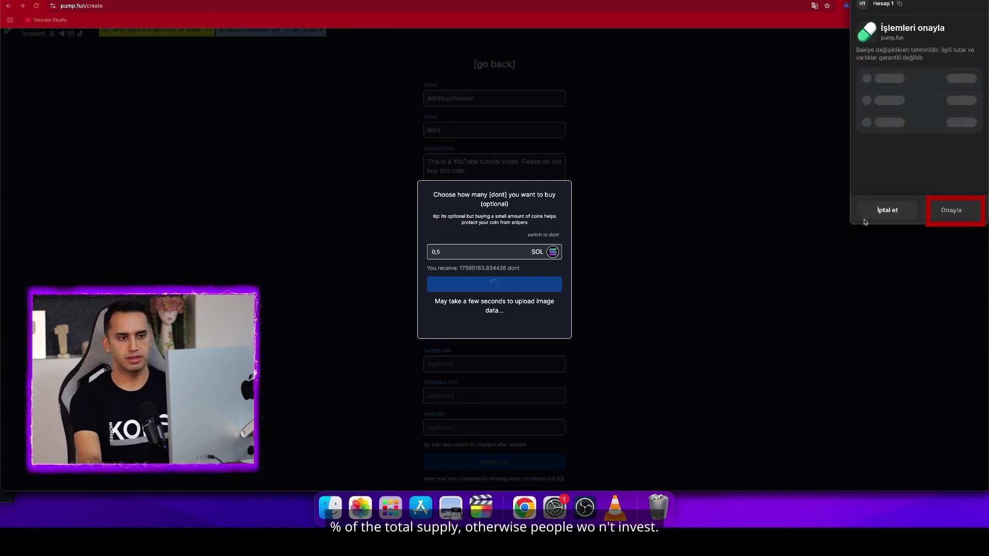
pyautogui.click(950, 212)
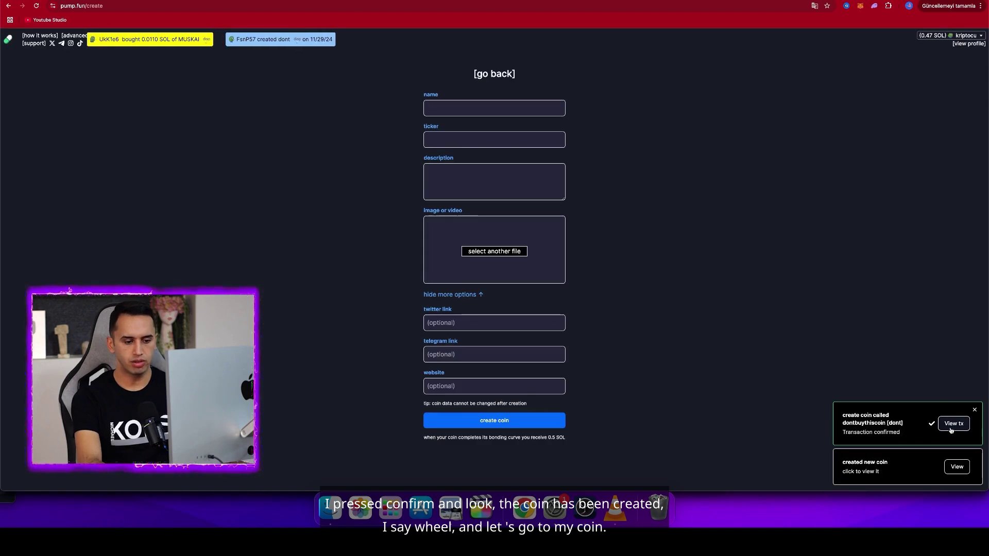
# Open the newly created coin's page and post the reply "hello guys" in its thread
pyautogui.click(957, 467)
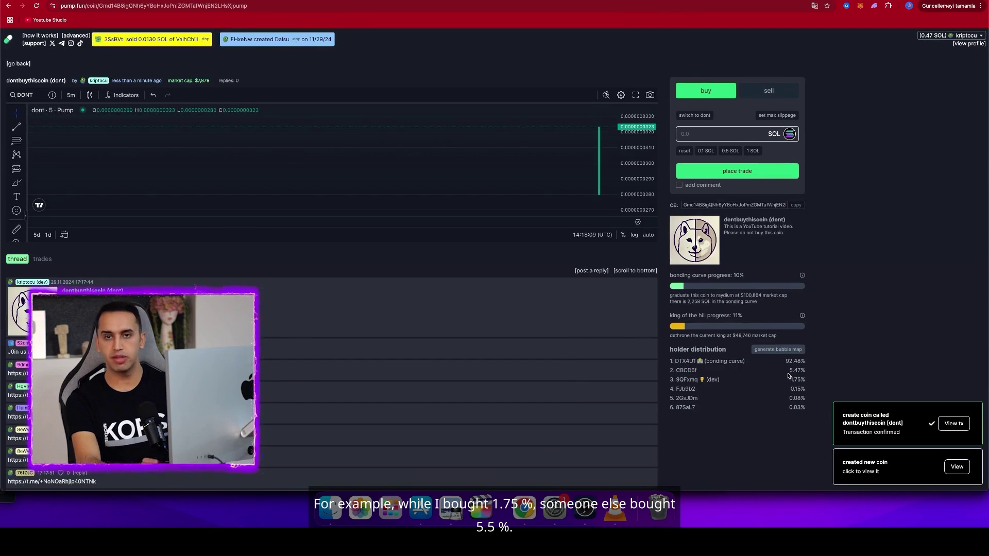
pyautogui.scroll(-5, 343, 439)
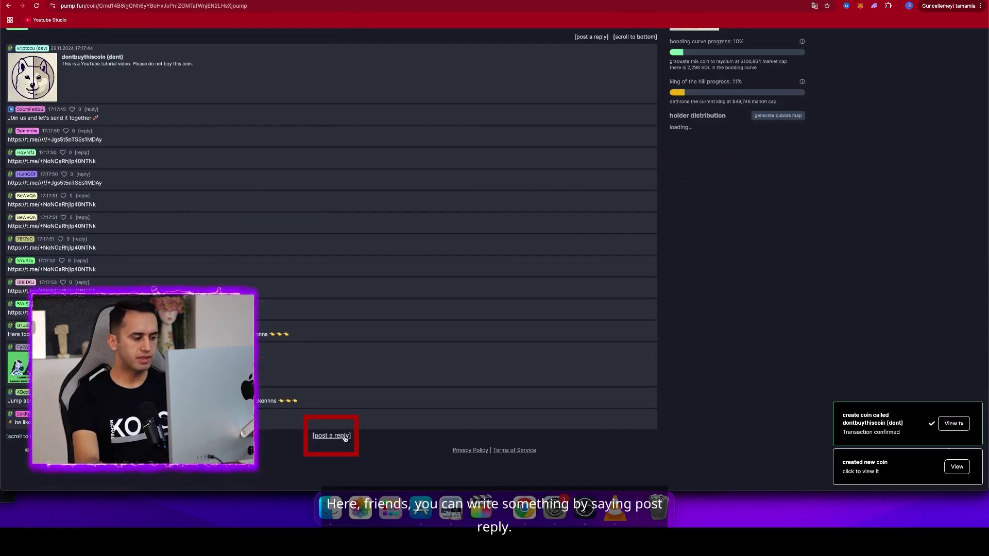
pyautogui.click(343, 439)
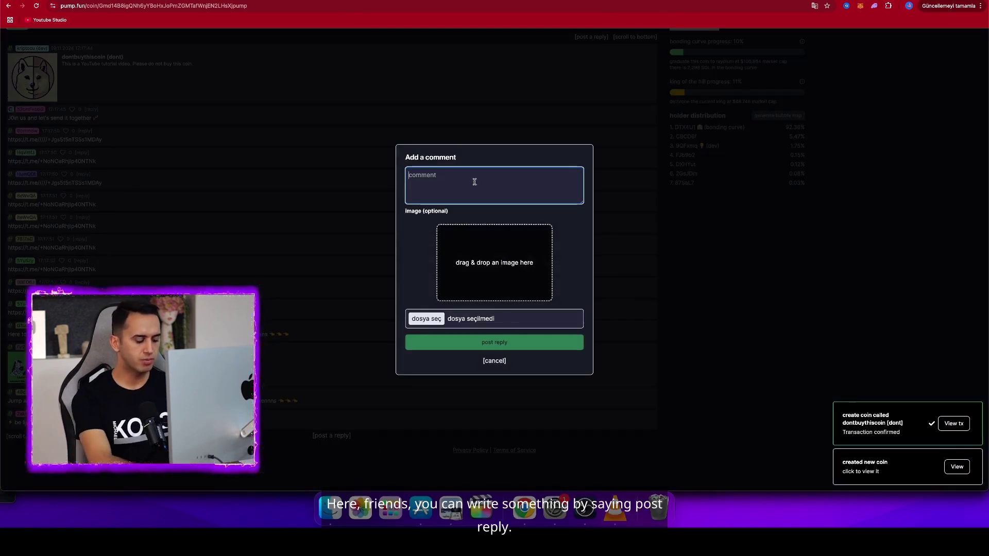
pyautogui.write('hello guys')
pyautogui.click(536, 341)
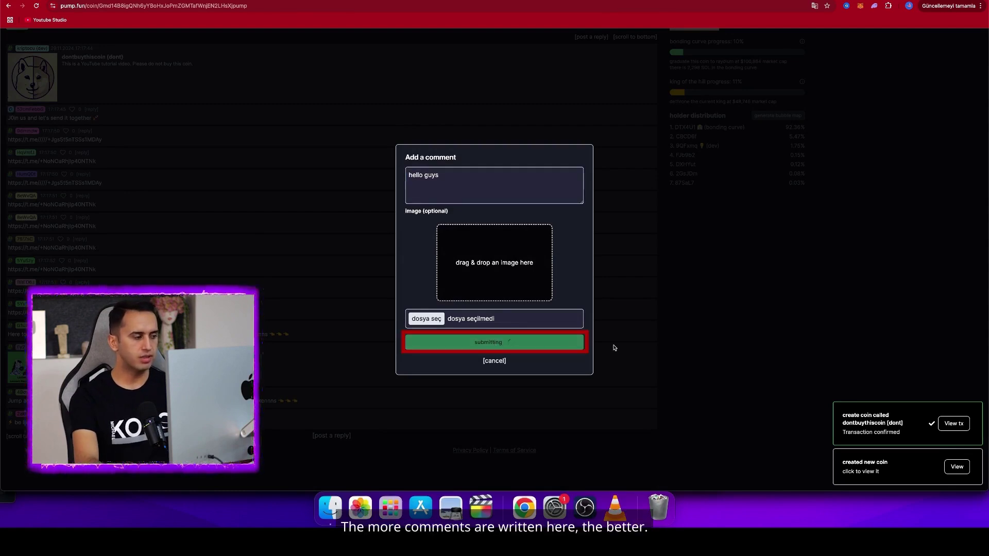
# Preview a sale of 100% of the dont coins in the trade form and switch the form back to buying
pyautogui.scroll(5, 615, 348)
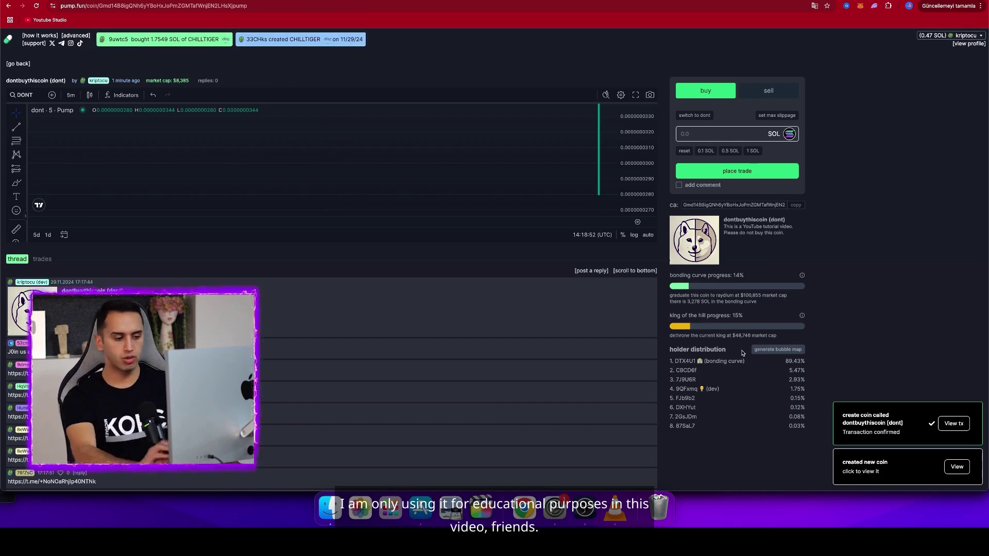
pyautogui.click(770, 93)
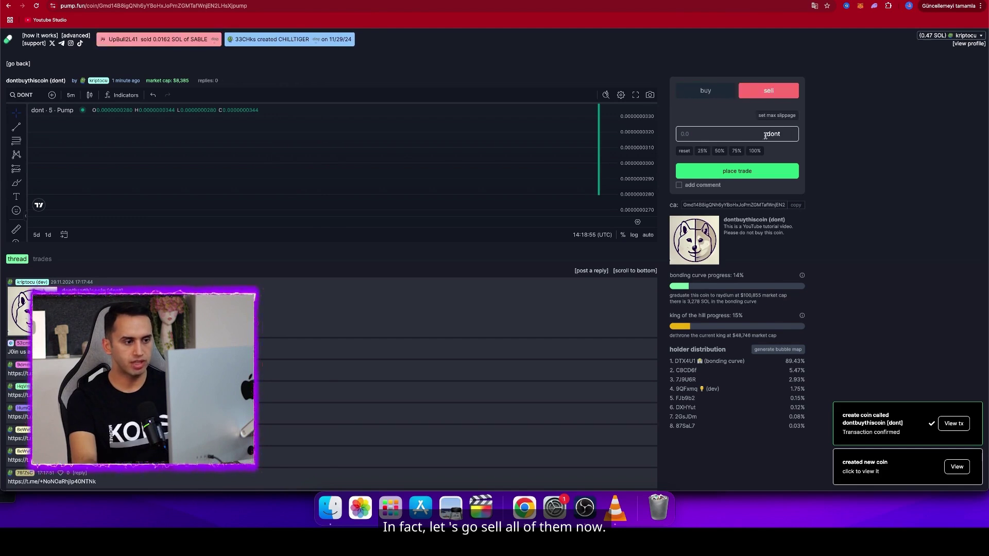
pyautogui.click(708, 94)
pyautogui.click(773, 94)
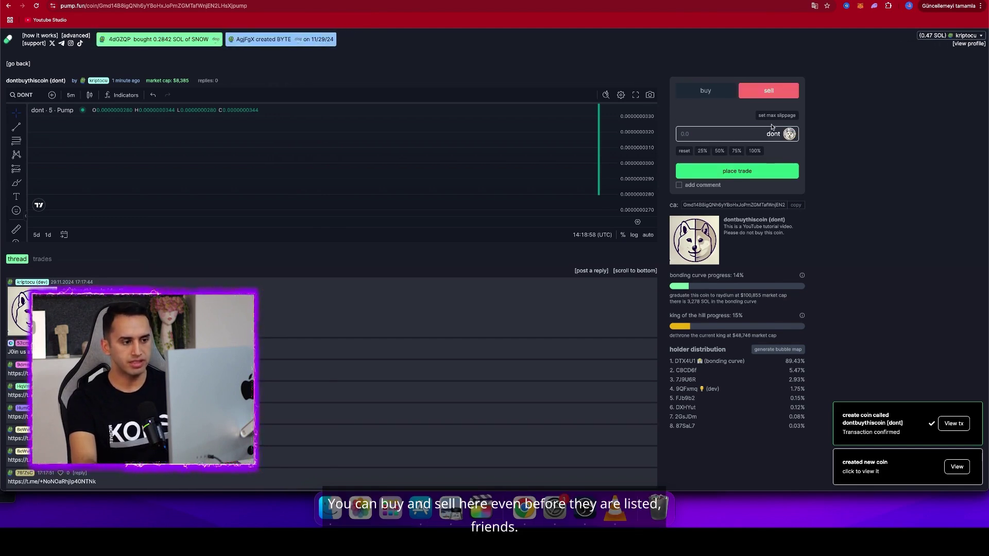
pyautogui.click(756, 151)
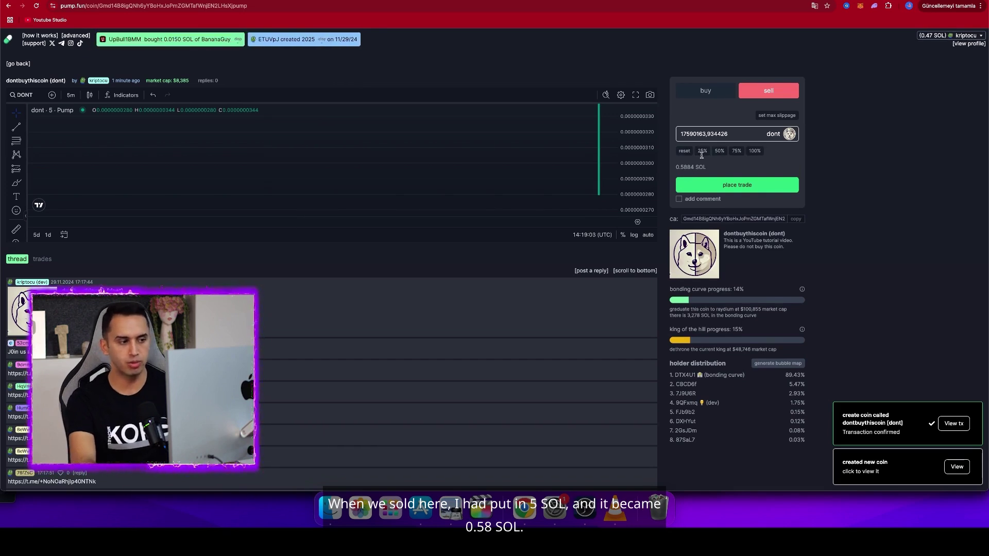
pyautogui.click(713, 95)
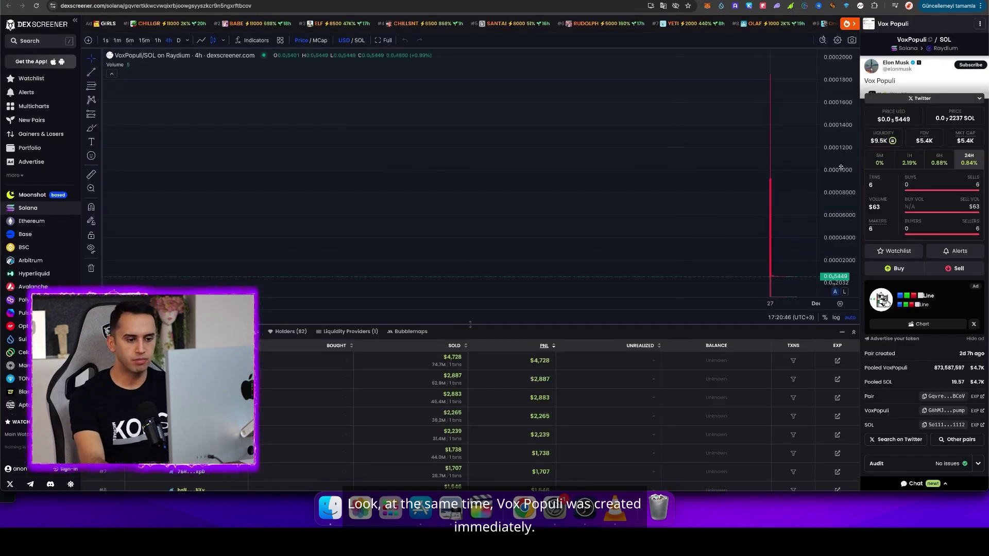
# In DEX Screener, compress the VoxPopuli chart's price scale and show the chart as market cap at the 1-minute interval
pyautogui.moveTo(840, 167); pyautogui.dragTo(840, 256)
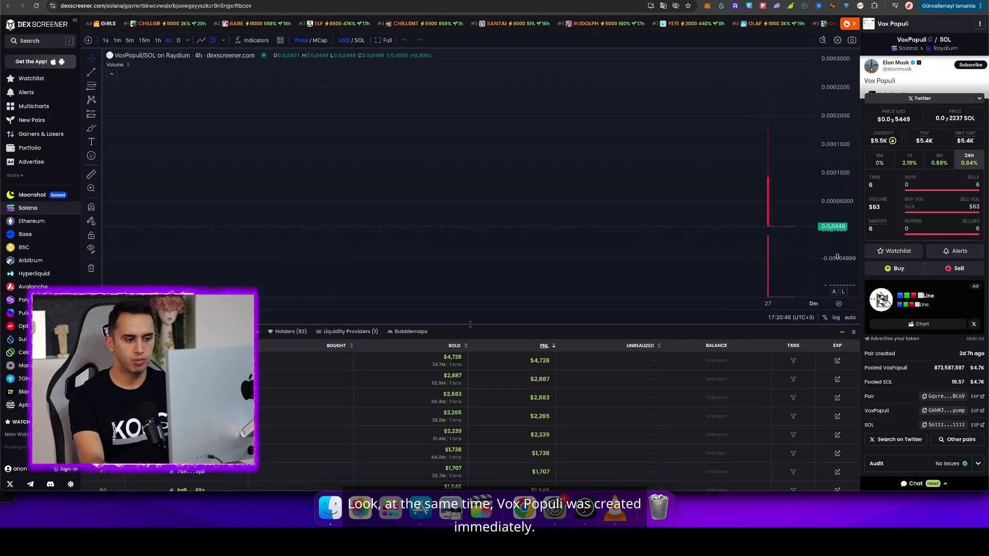
pyautogui.scroll(3, 765, 227)
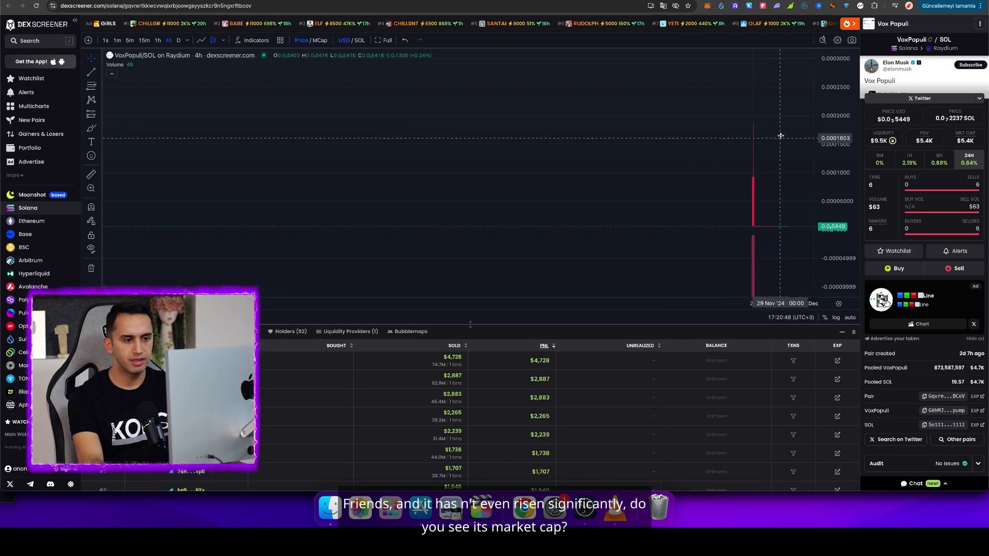
pyautogui.click(319, 40)
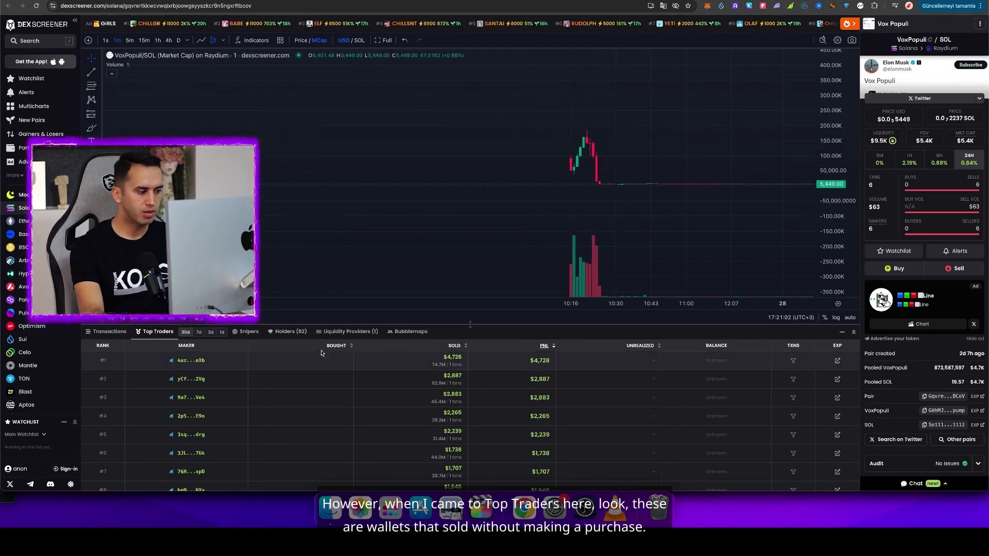
# Examine the bought, sold and PnL figures of VoxPopuli's top traders for wallets that sold without purchasing
pyautogui.scroll(-2, 432, 419)
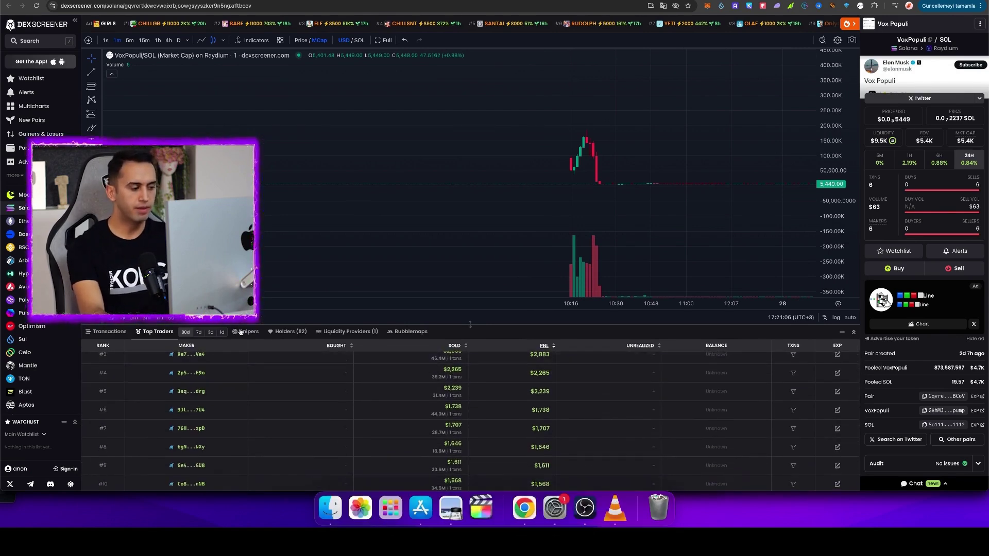
pyautogui.scroll(-9, 305, 379)
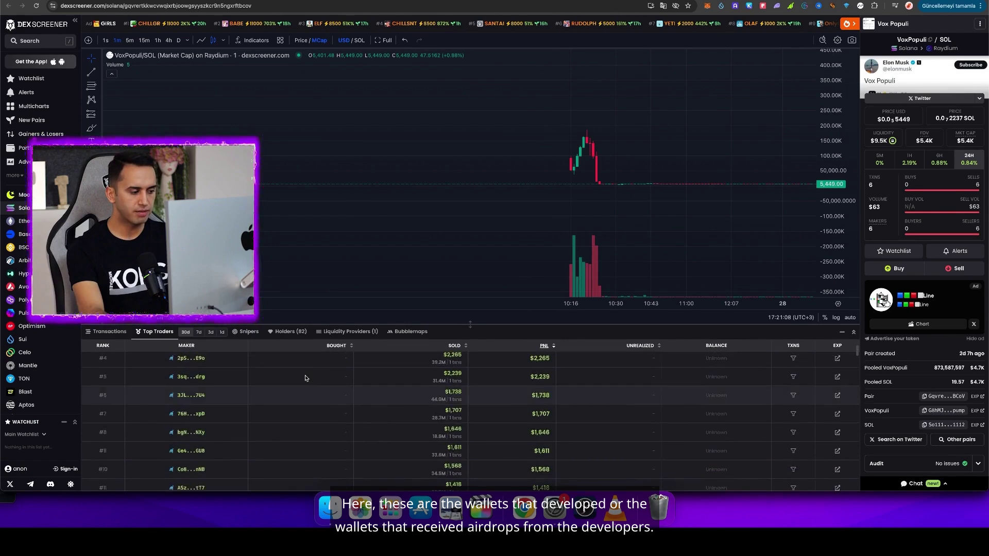
pyautogui.scroll(10, 307, 384)
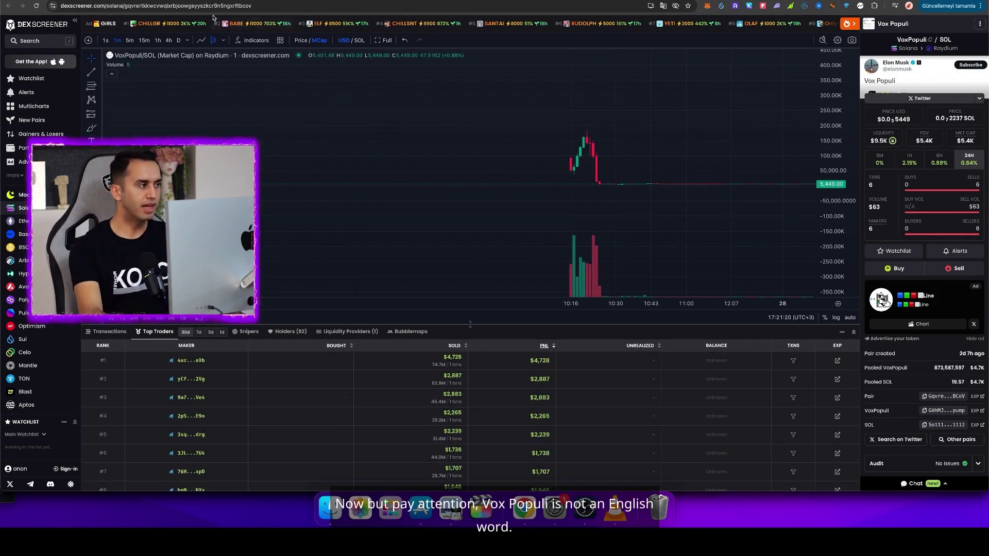
# View Elon Musk's Vox Populi post on X, go to the Obi PNut Kenobi post and request its translation
pyautogui.click(84, 1)
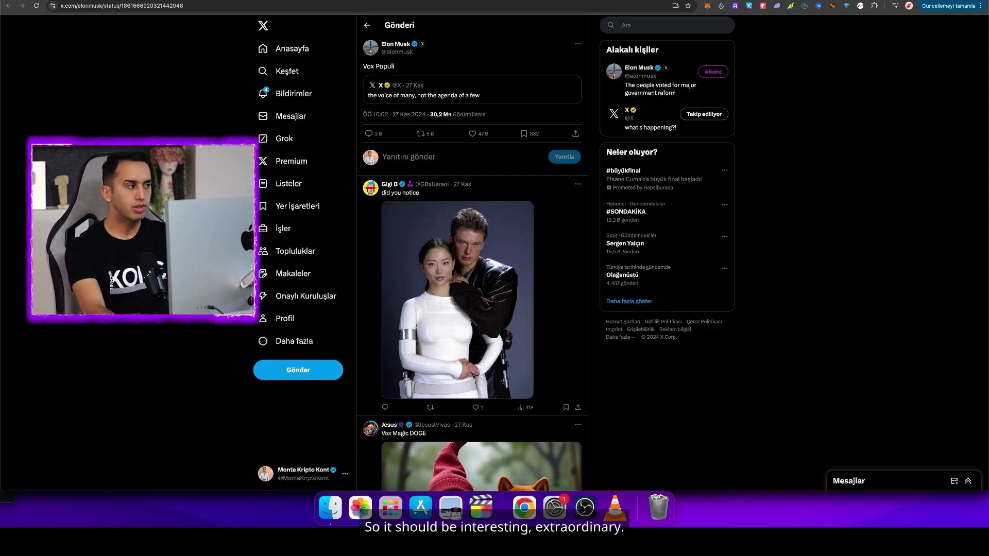
pyautogui.click(196, 1)
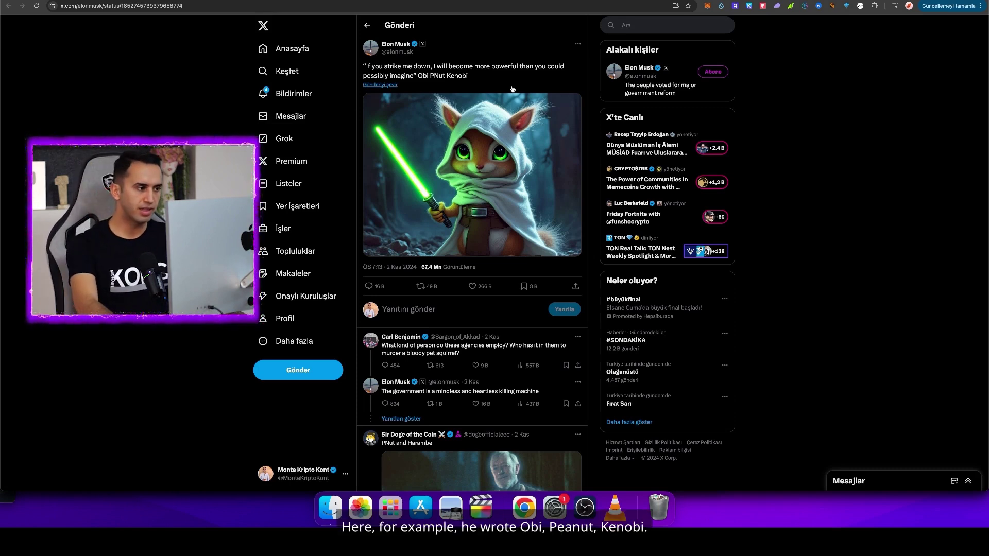
pyautogui.click(391, 86)
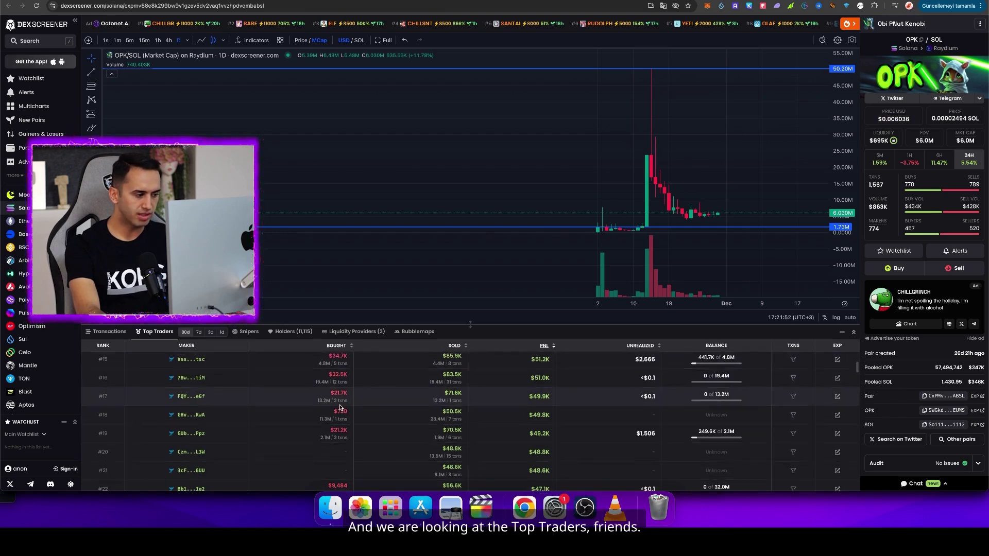
# Examine OPK's top traders on DEX Screener, comparing purchases with profits and highlighting the third-ranked wallet's bought and PnL amounts
pyautogui.scroll(10, 340, 371)
pyautogui.scroll(-5, 333, 372)
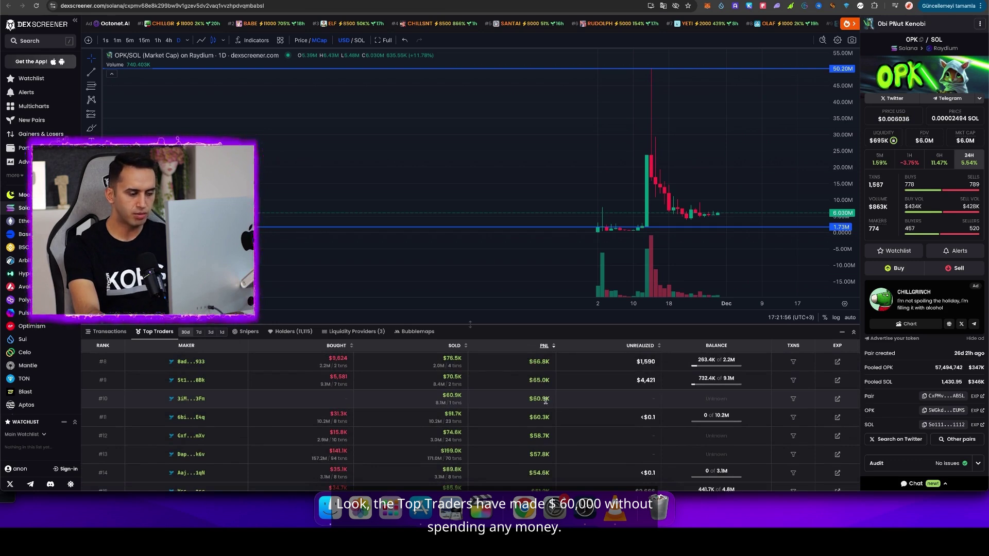
pyautogui.scroll(-6, 545, 401)
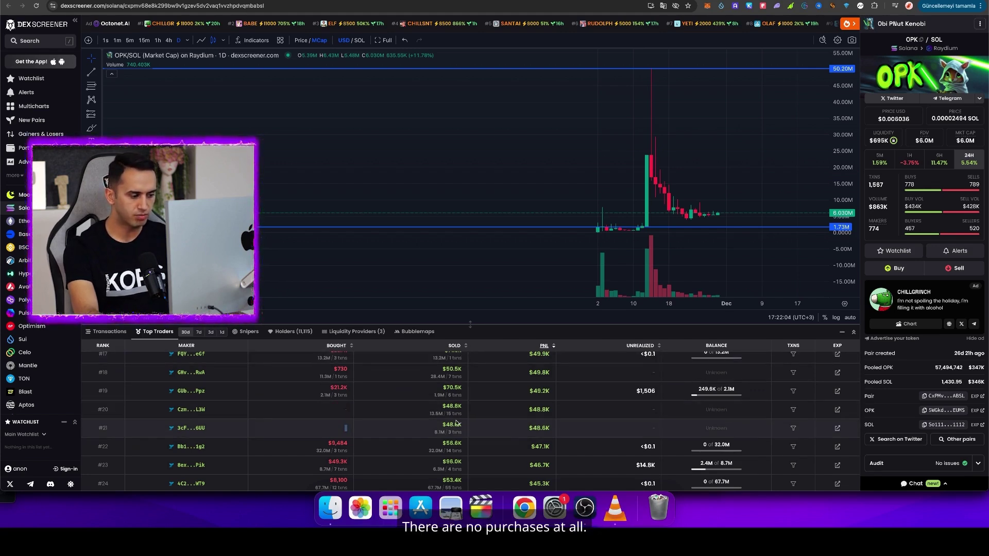
pyautogui.scroll(-1, 523, 425)
pyautogui.scroll(-5, 524, 425)
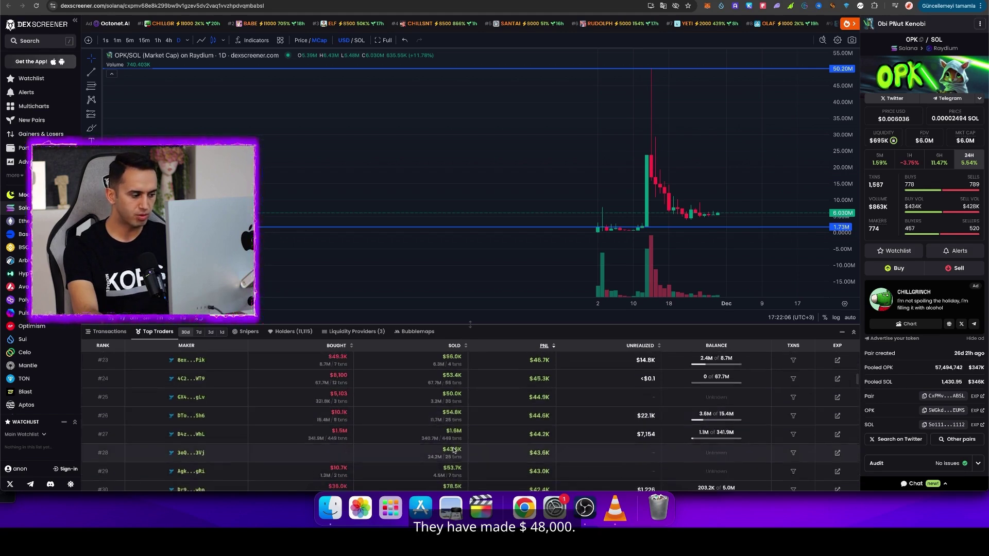
pyautogui.scroll(10, 369, 405)
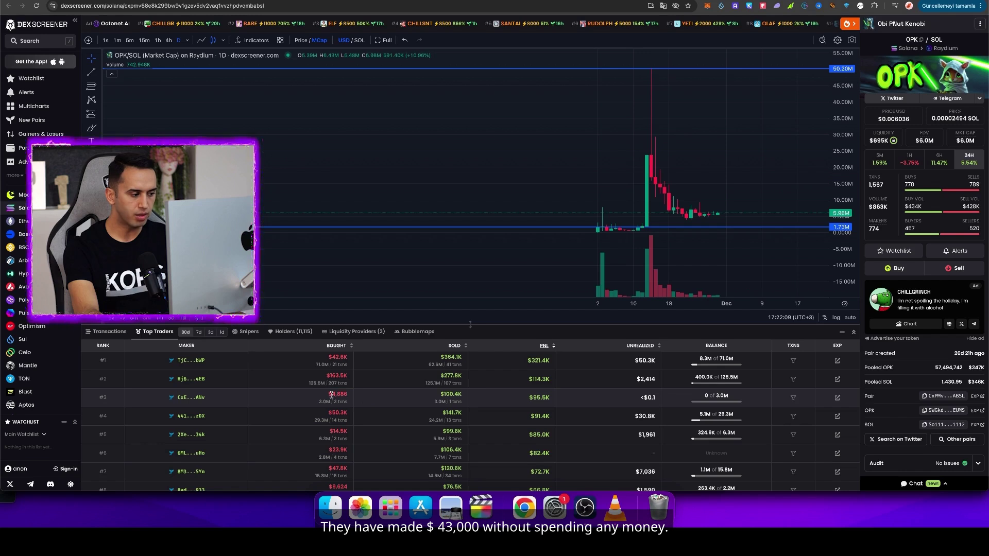
pyautogui.doubleClick(338, 394)
pyautogui.doubleClick(537, 398)
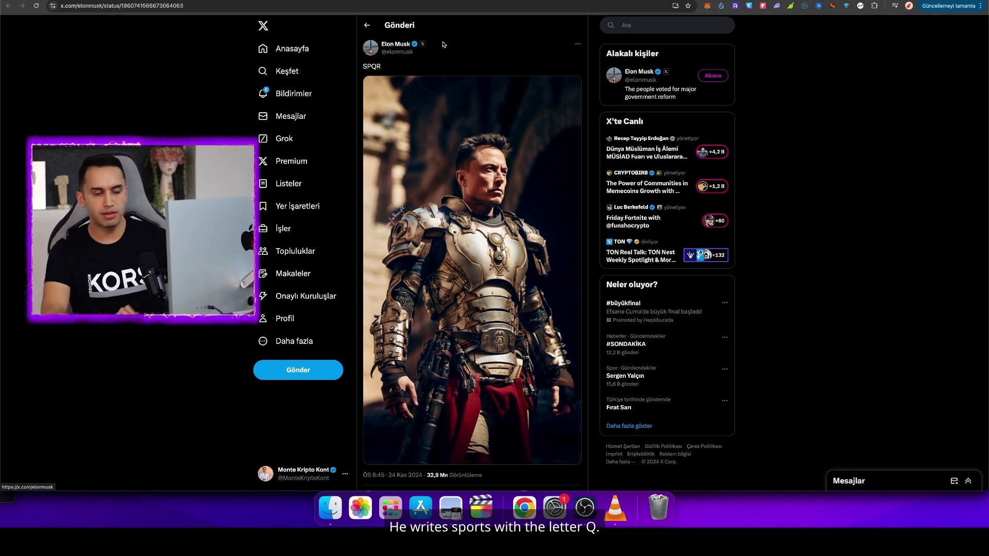
# Switch from the SPQR post to the SPQR coin page on DEX Screener and examine its top traders' PnL
pyautogui.hotkey('ctrl', 'Tab')
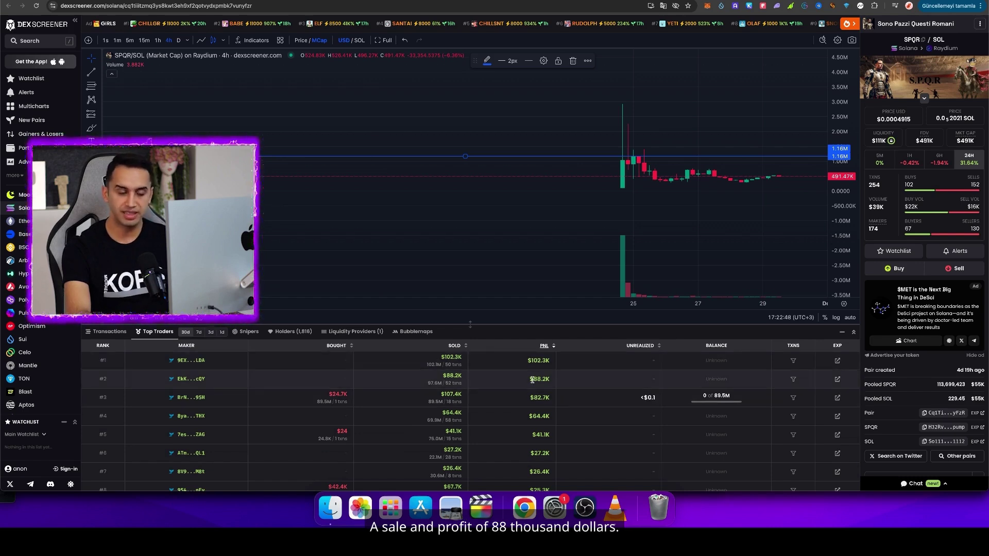
pyautogui.doubleClick(534, 418)
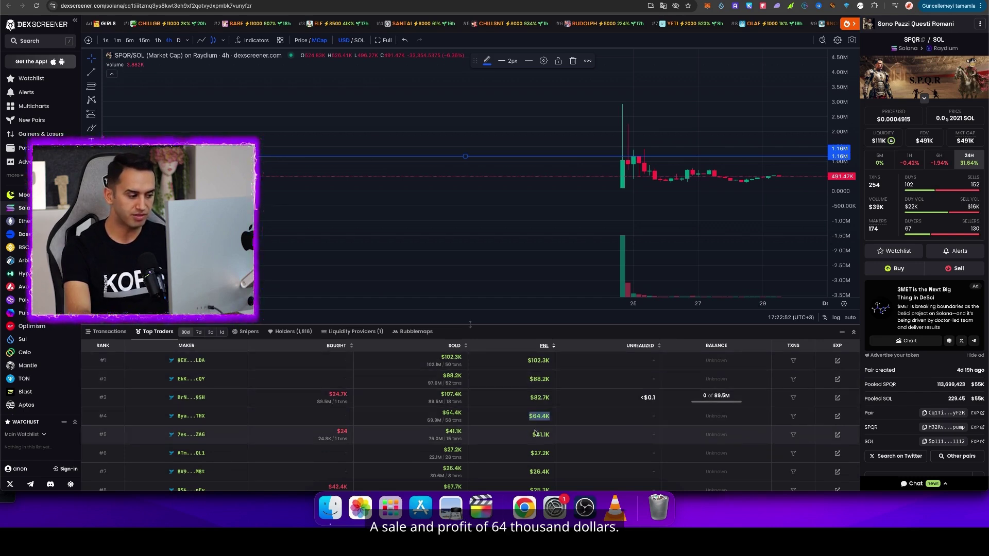
pyautogui.click(537, 471)
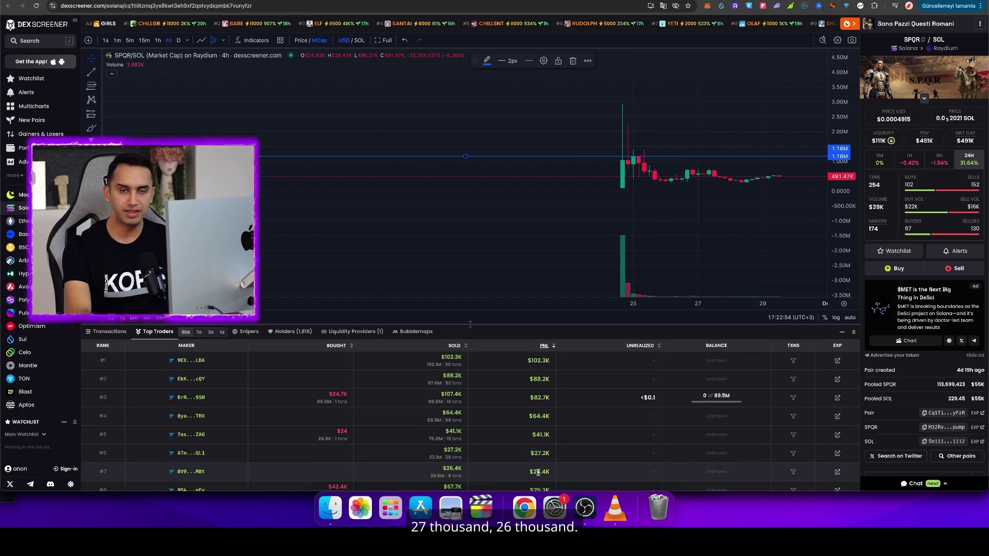